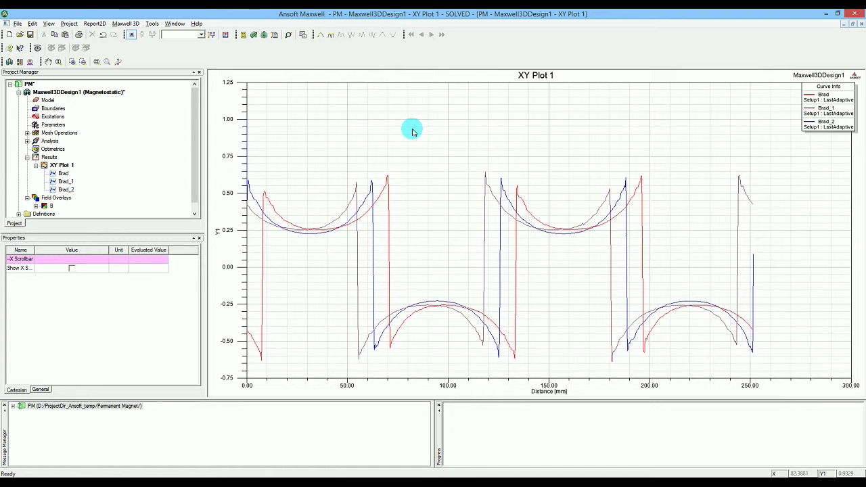
# Copy the Maxwell3DDesign1 design and paste it into the PM project.
pyautogui.doubleClick(51, 93)
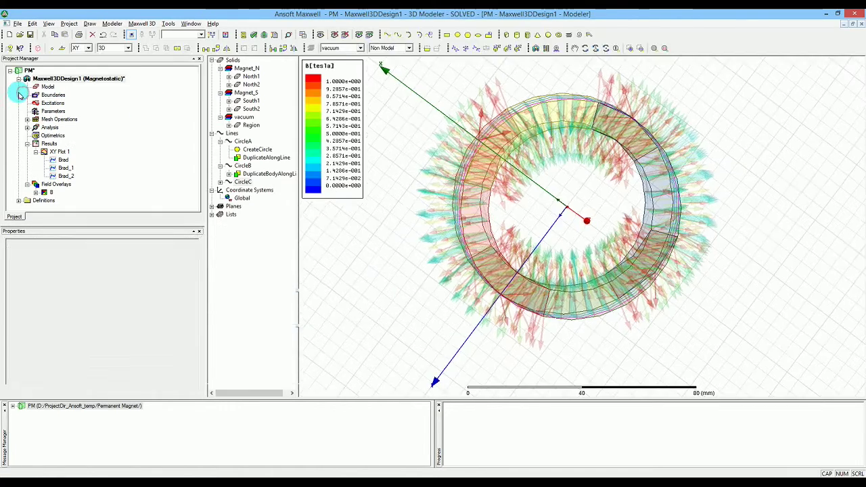
pyautogui.click(19, 79)
pyautogui.rightClick(45, 79)
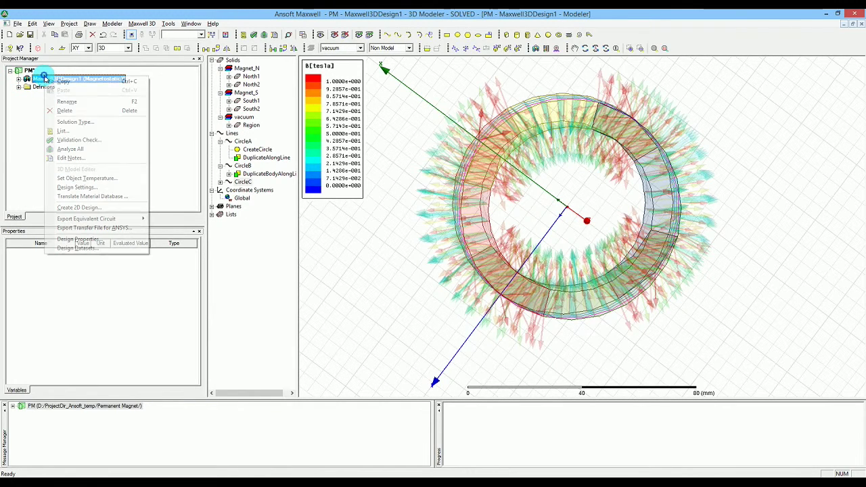
pyautogui.click(66, 101)
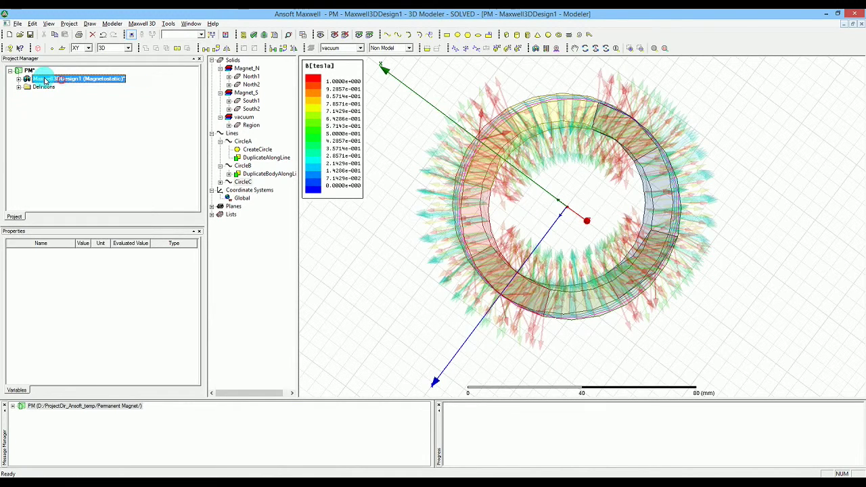
pyautogui.click(29, 71)
pyautogui.rightClick(29, 71)
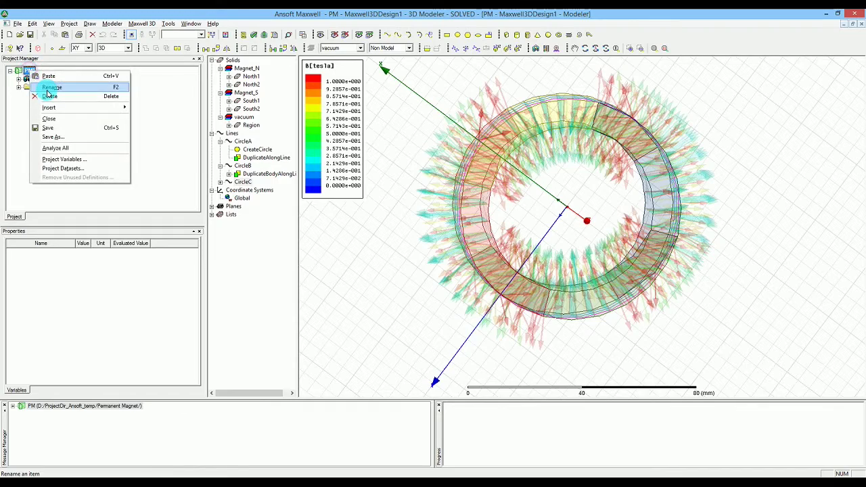
pyautogui.click(48, 77)
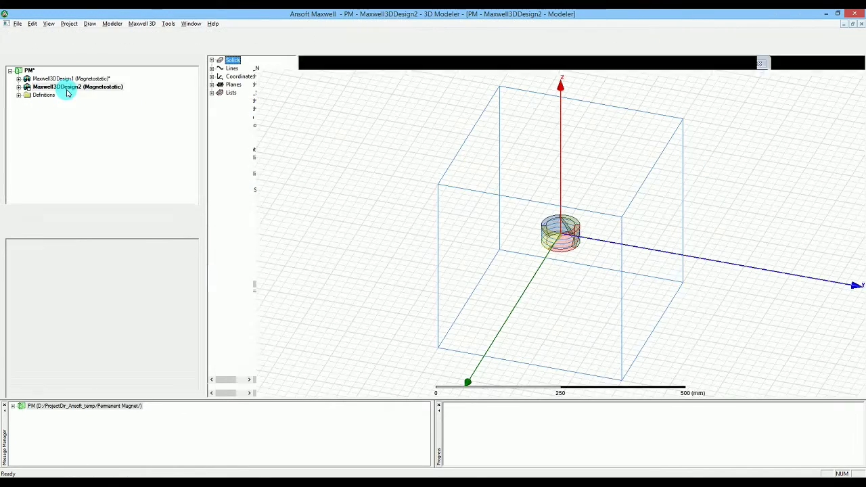
# Rename the pasted design to Sin_Material.
pyautogui.click(67, 88)
pyautogui.press('F2')
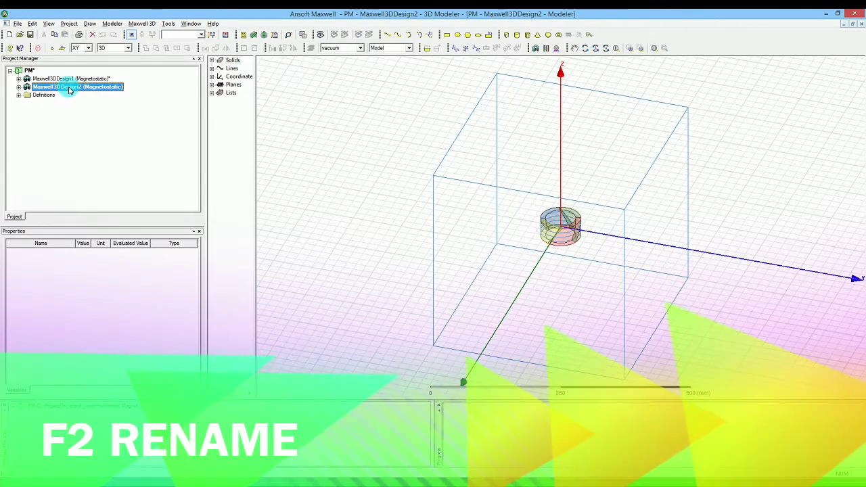
pyautogui.write('S')
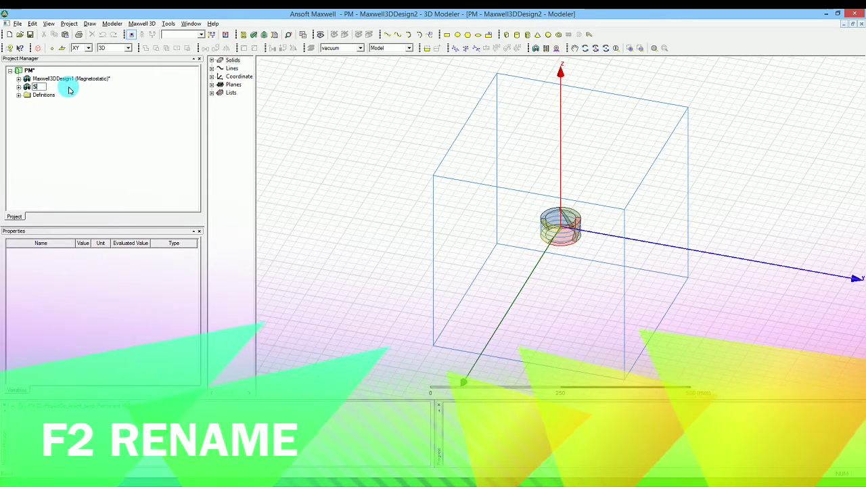
pyautogui.write('in_Materi')
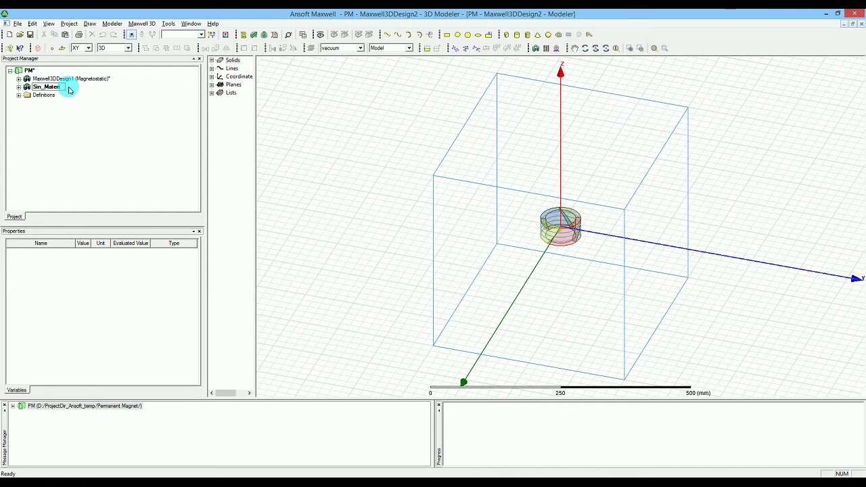
pyautogui.write('al')
pyautogui.press('Return')
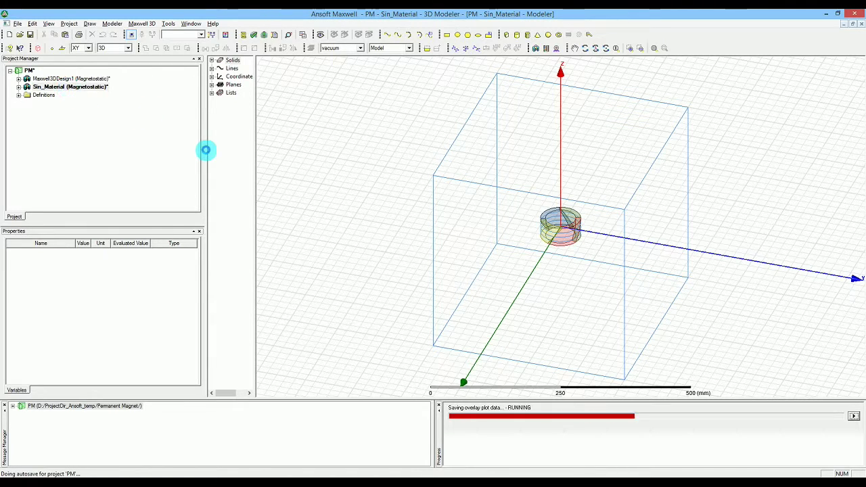
pyautogui.click(131, 87)
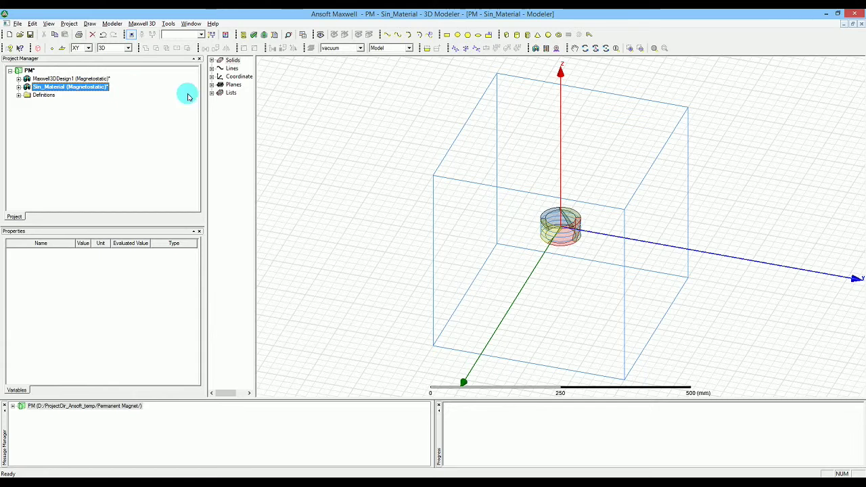
# Expand Solids > Magnet_N > North1 to show its construction history.
pyautogui.moveTo(256, 82); pyautogui.dragTo(372, 83)
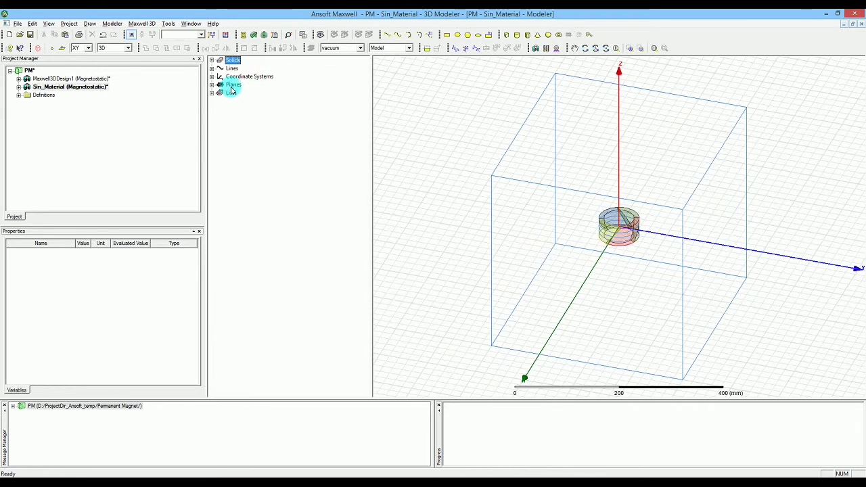
pyautogui.click(211, 61)
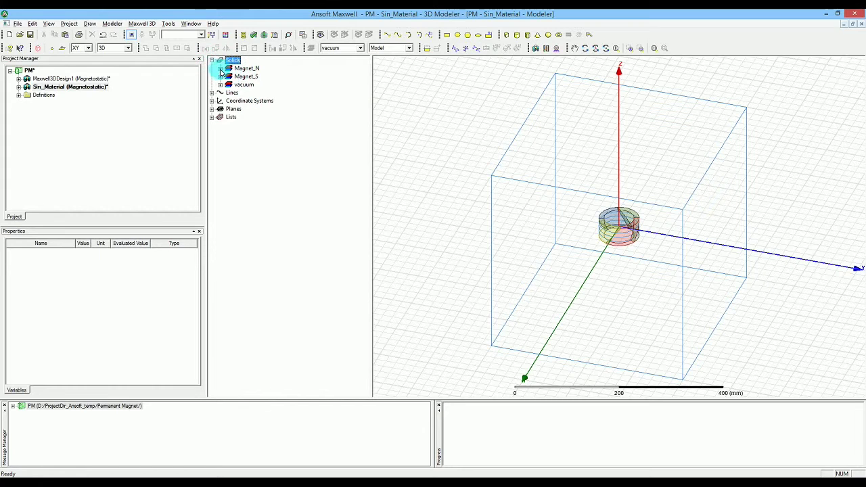
pyautogui.click(220, 69)
pyautogui.click(229, 77)
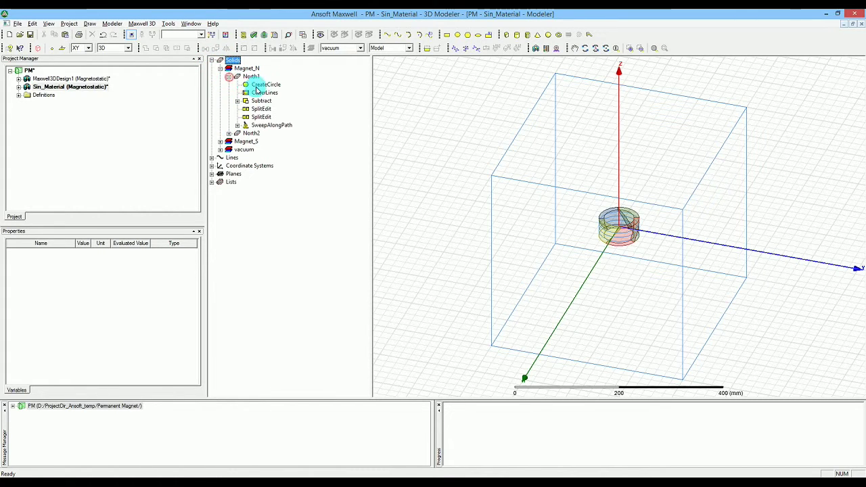
pyautogui.click(261, 108)
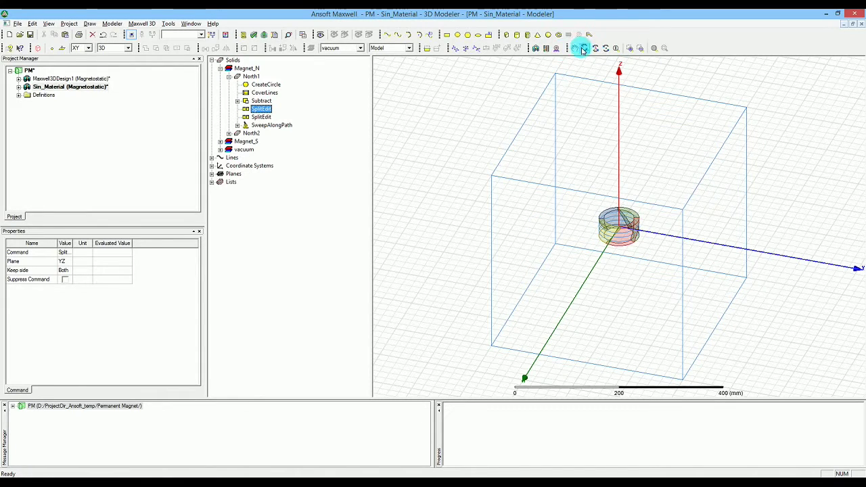
# Zoom in on the ring magnet and hide the Region box via Active View Visibility.
pyautogui.click(628, 49)
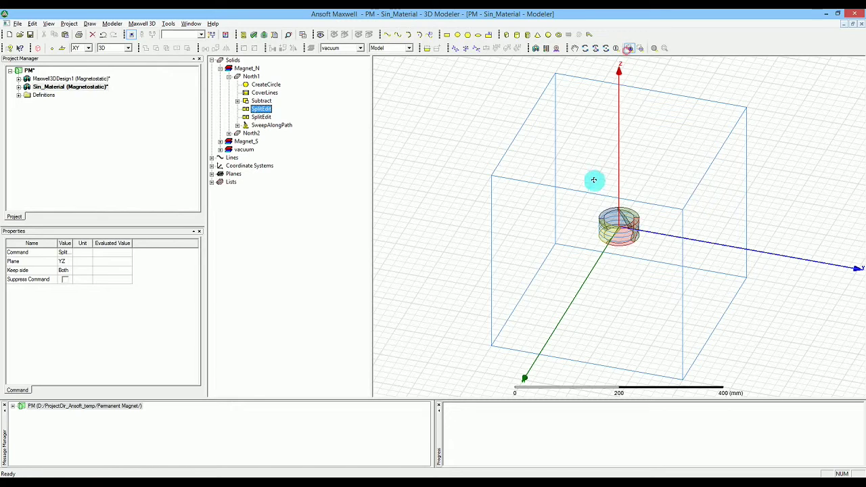
pyautogui.moveTo(586, 184); pyautogui.dragTo(665, 250)
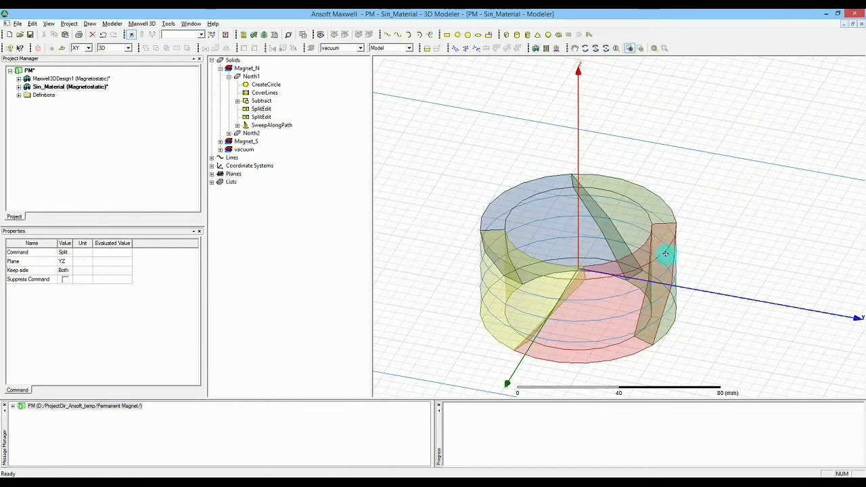
pyautogui.click(321, 35)
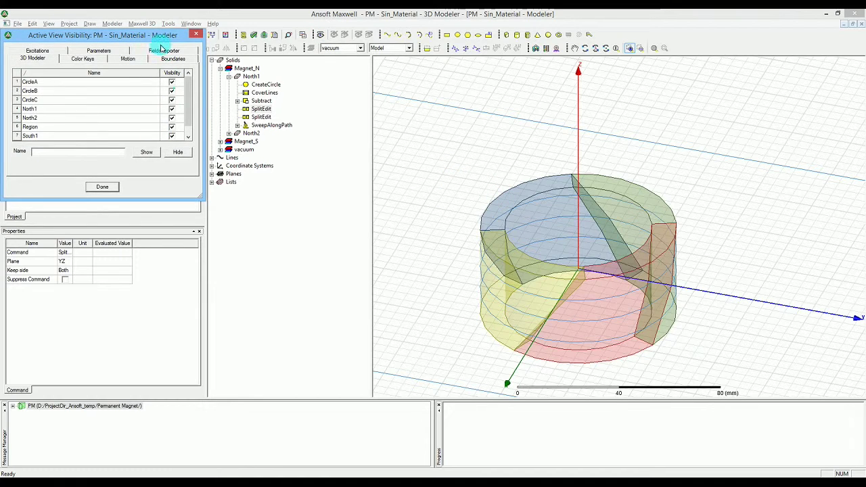
pyautogui.moveTo(158, 41); pyautogui.dragTo(595, 133)
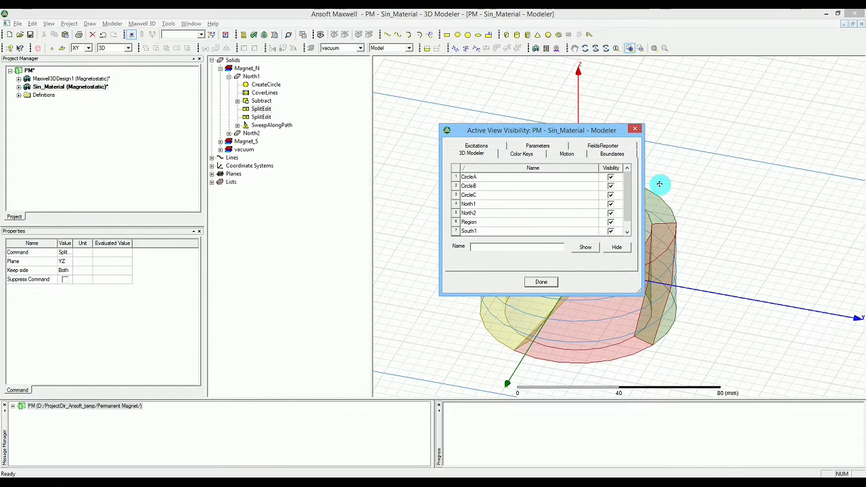
pyautogui.moveTo(627, 187); pyautogui.dragTo(629, 199)
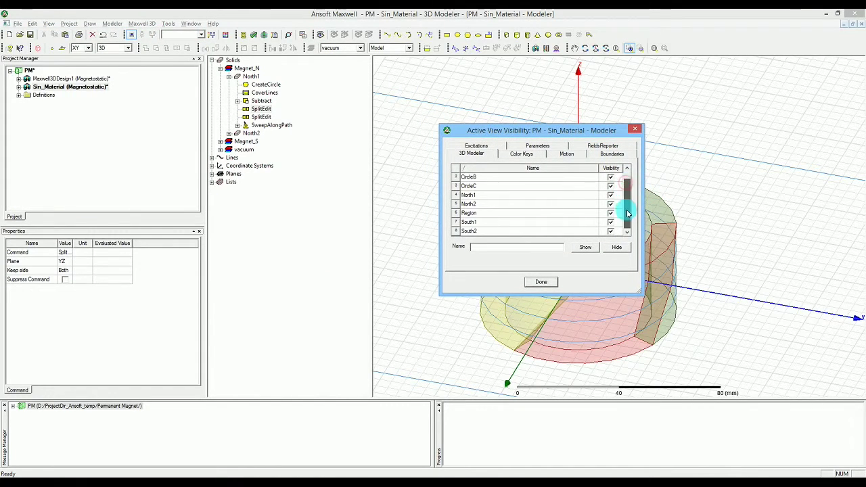
pyautogui.click(611, 213)
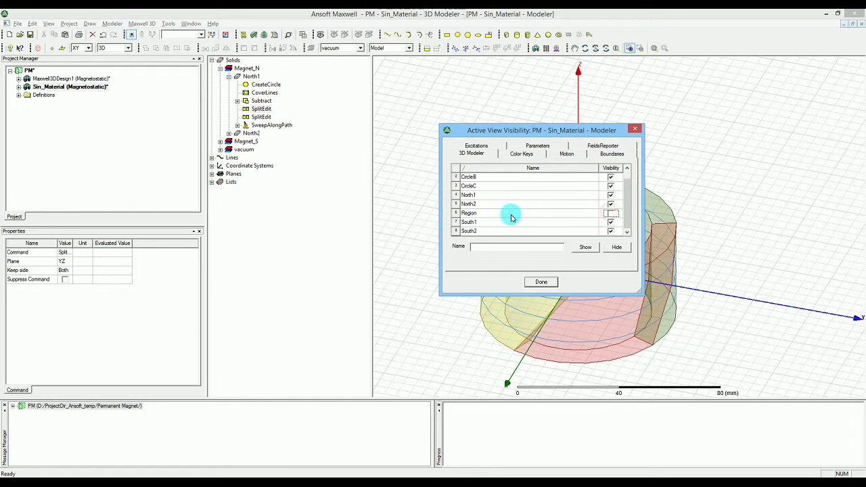
pyautogui.click(541, 283)
pyautogui.click(449, 185)
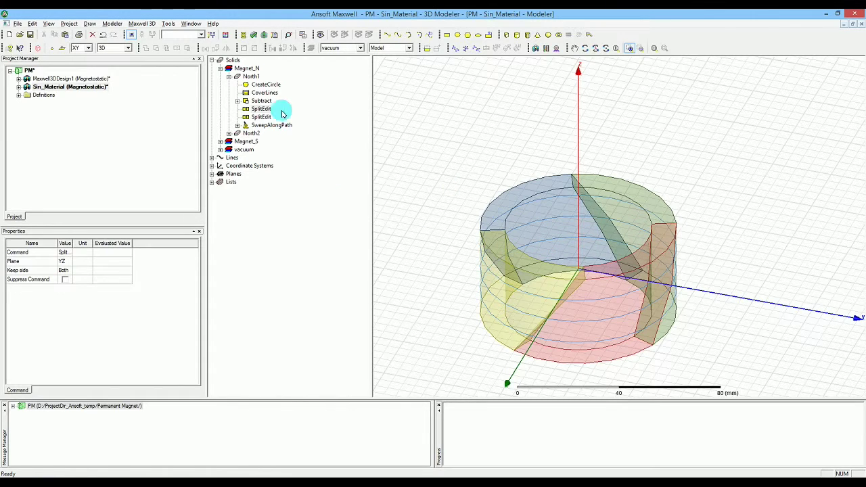
# Delete both SplitEdit operations from North1's history.
pyautogui.click(262, 109)
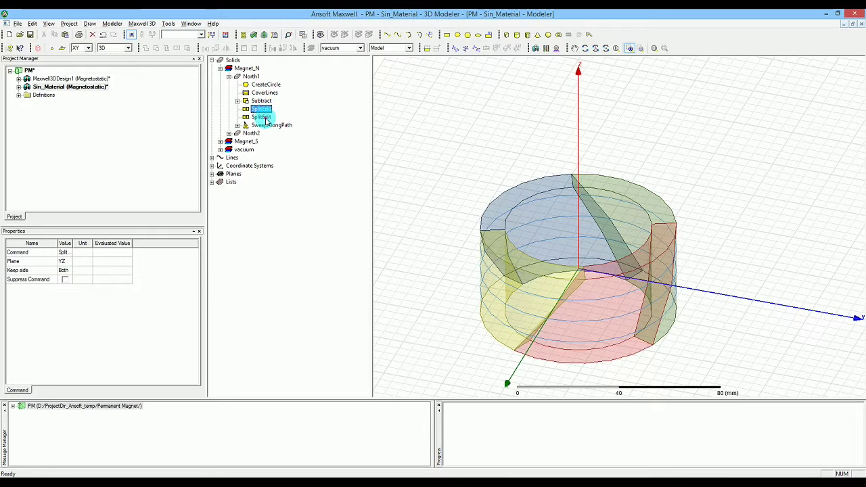
pyautogui.keyDown('ctrl'); pyautogui.click(262, 117); pyautogui.keyUp('ctrl')
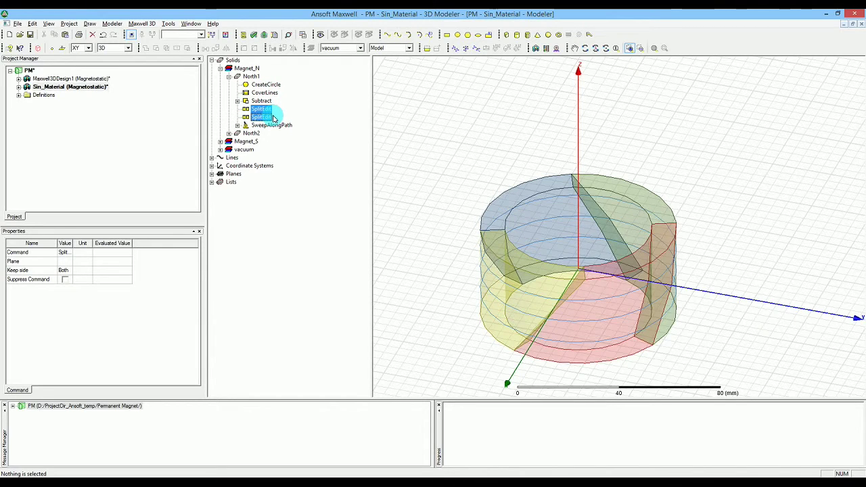
pyautogui.press('Delete')
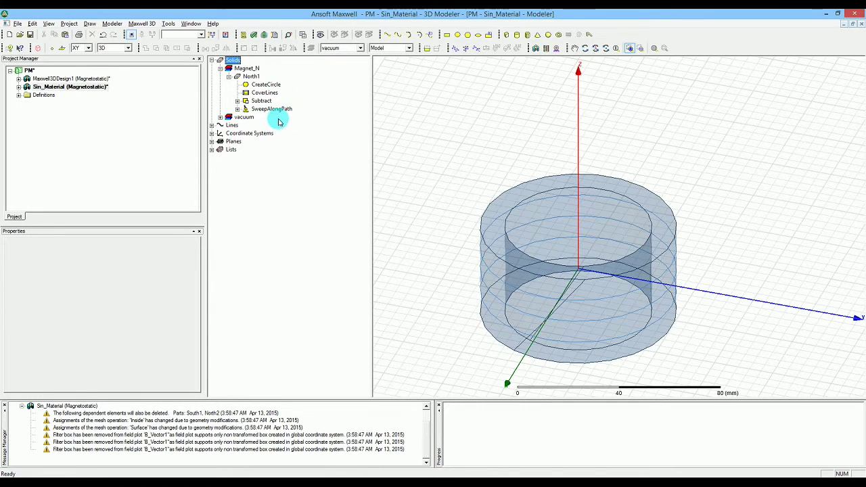
# Set the SweepAlongPath Twist Angle to 0 deg.
pyautogui.click(271, 110)
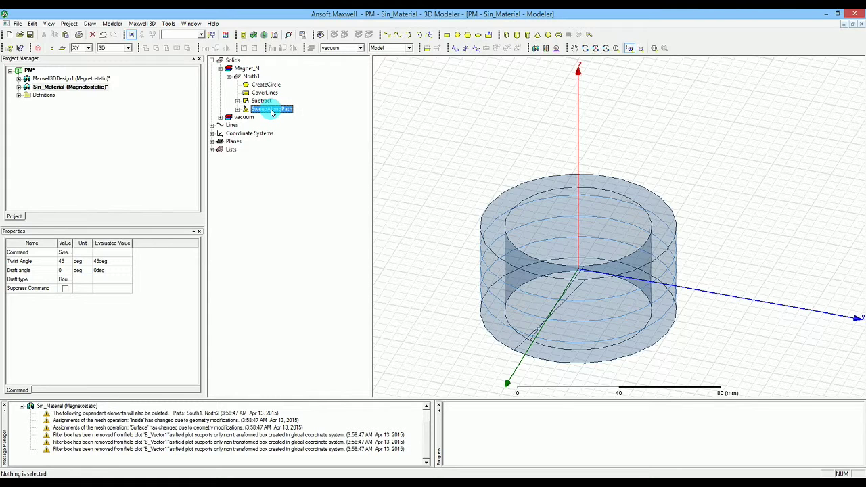
pyautogui.doubleClick(272, 110)
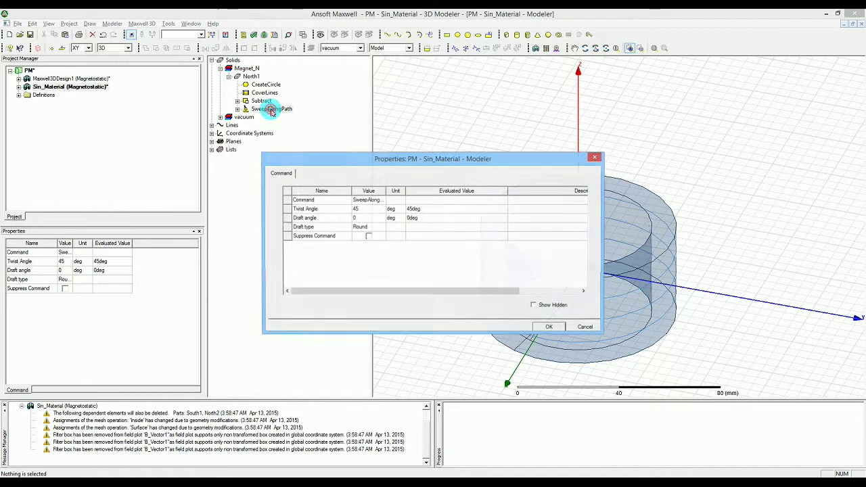
pyautogui.click(364, 210)
pyautogui.click(364, 210)
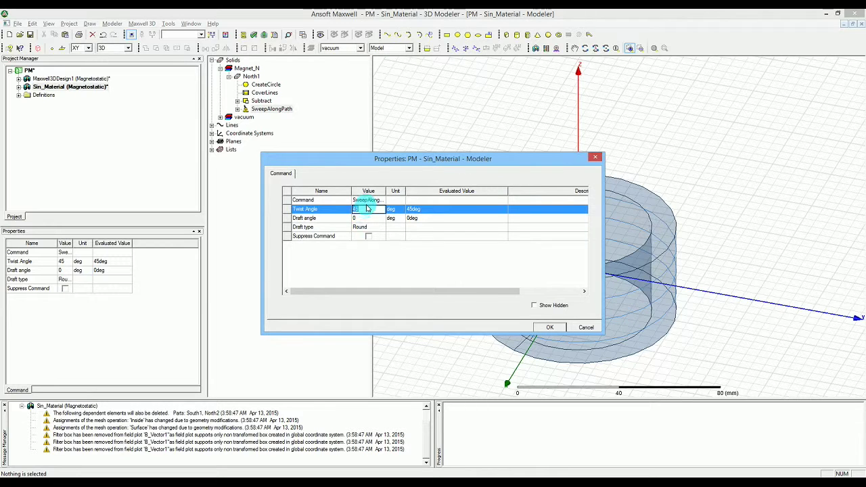
pyautogui.write('0')
pyautogui.press('Return')
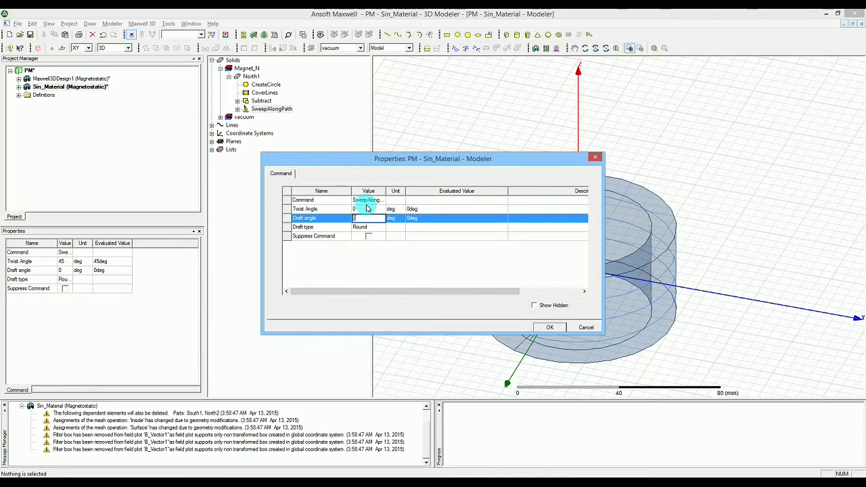
pyautogui.click(552, 328)
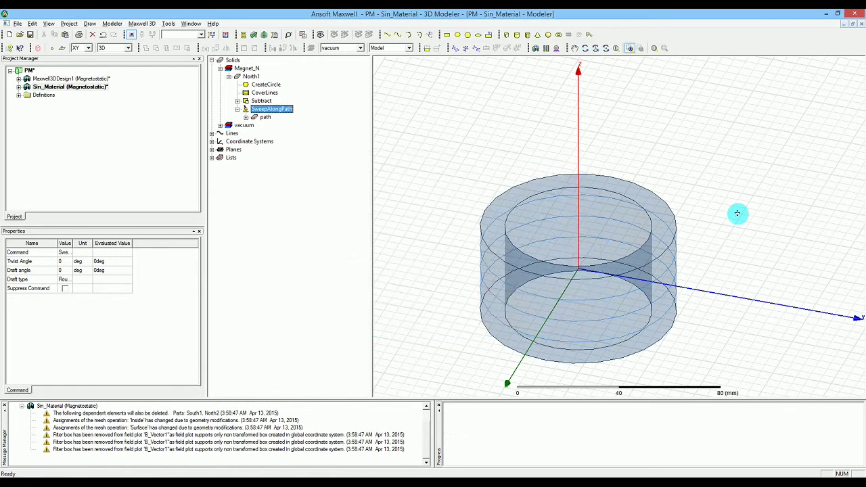
pyautogui.click(738, 213)
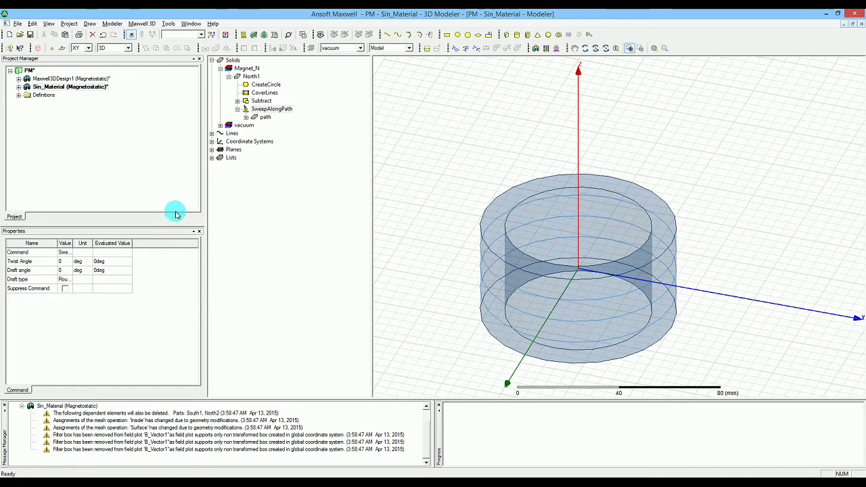
# Change North1's Name property to Ring_Magnet.
pyautogui.click(250, 79)
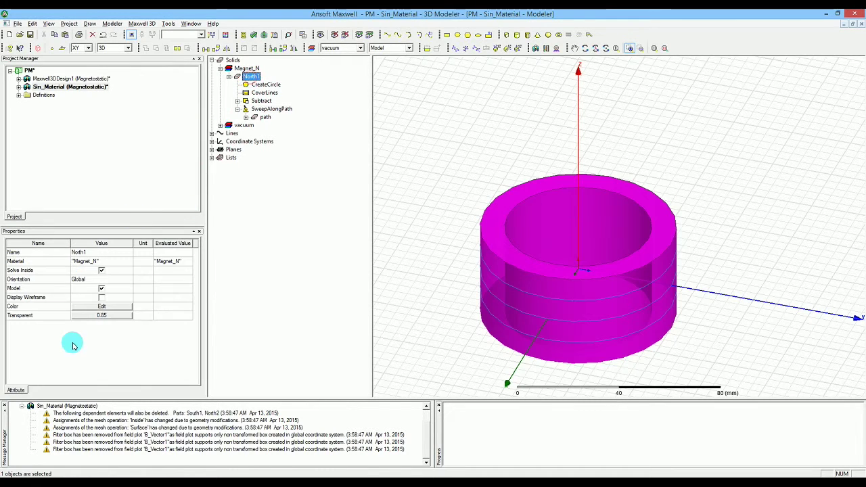
pyautogui.click(88, 253)
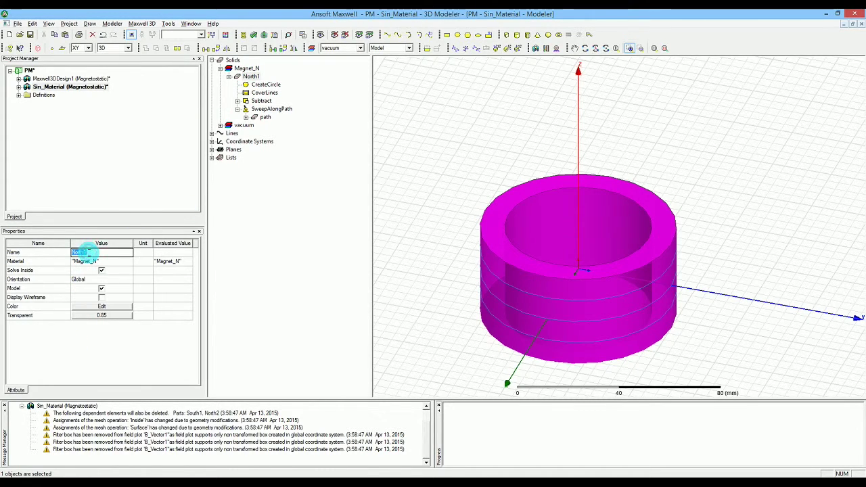
pyautogui.write('Ring_Magnet')
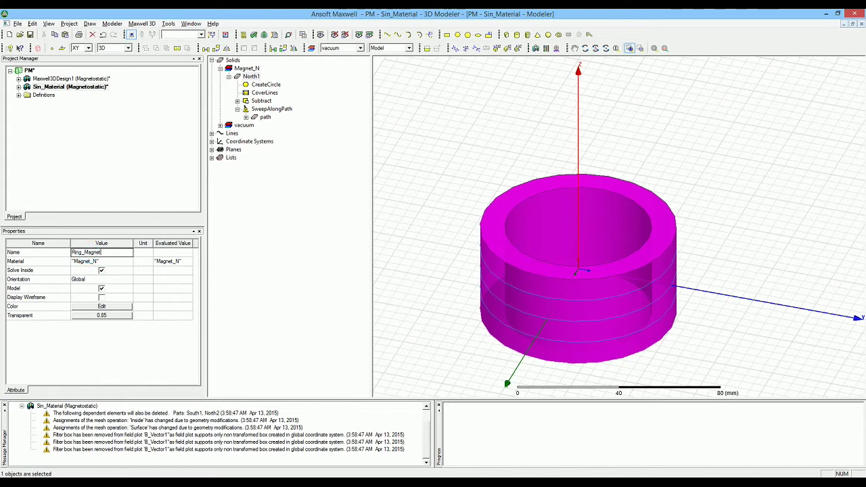
pyautogui.press('Return')
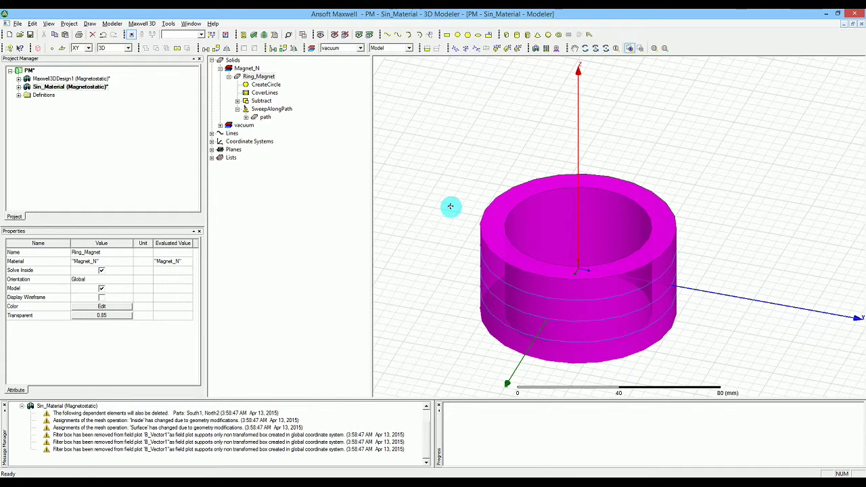
# Assign Material on Ring_Magnet and clone the Magnet_N material.
pyautogui.rightClick(269, 78)
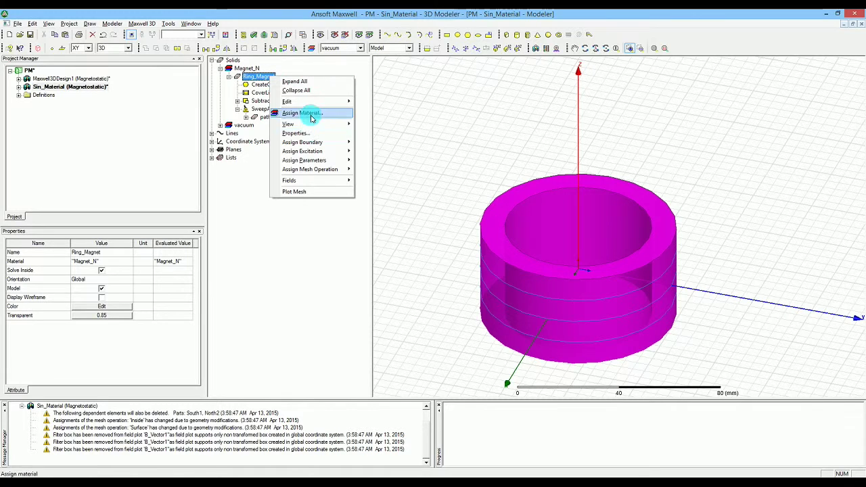
pyautogui.click(310, 115)
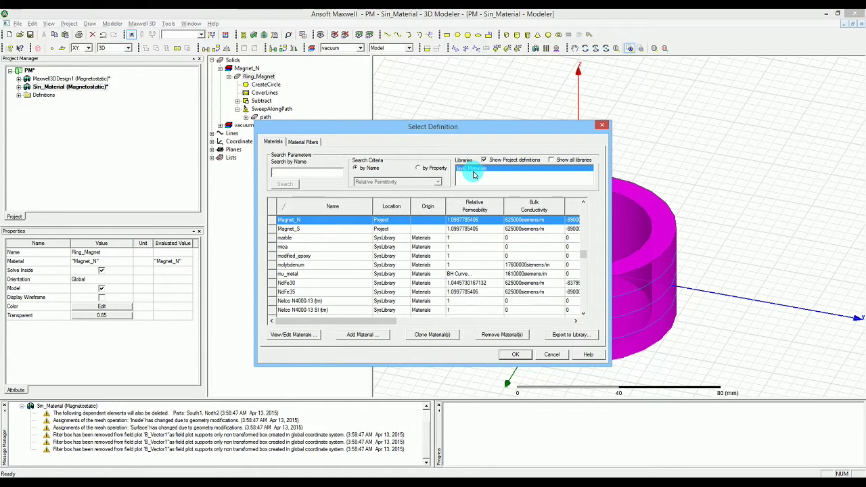
pyautogui.click(425, 335)
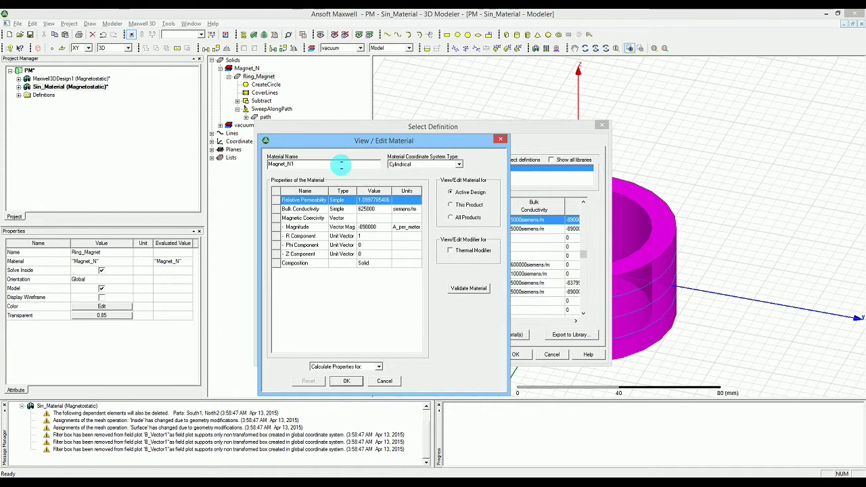
# Name the clone Magnetic_Eq and begin the R Component value with 'sin('.
pyautogui.moveTo(325, 163); pyautogui.dragTo(211, 167)
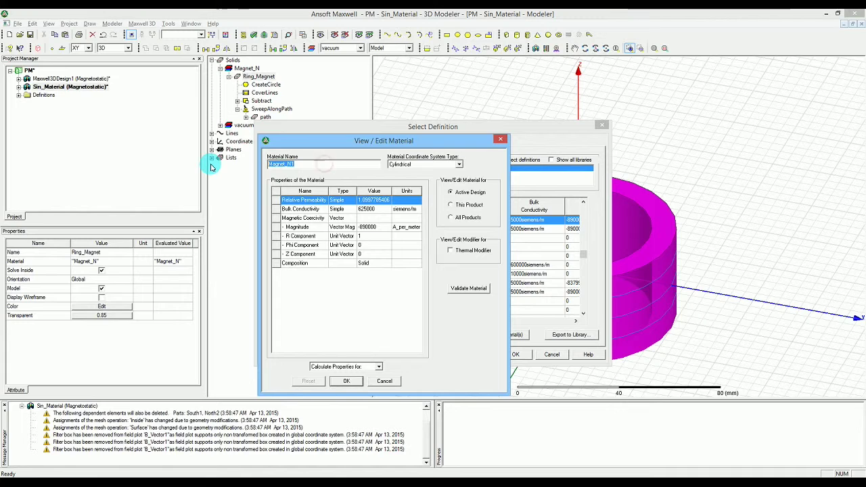
pyautogui.write('Magnetic')
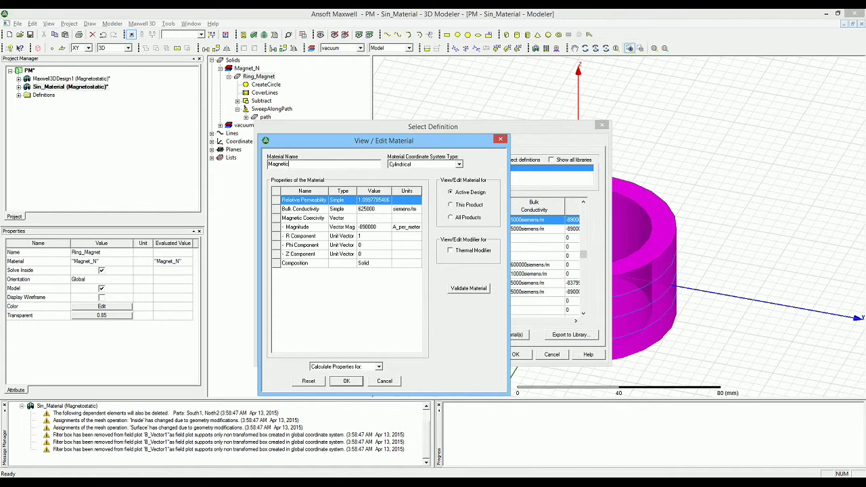
pyautogui.write('_Eq')
pyautogui.click(376, 236)
pyautogui.click(375, 235)
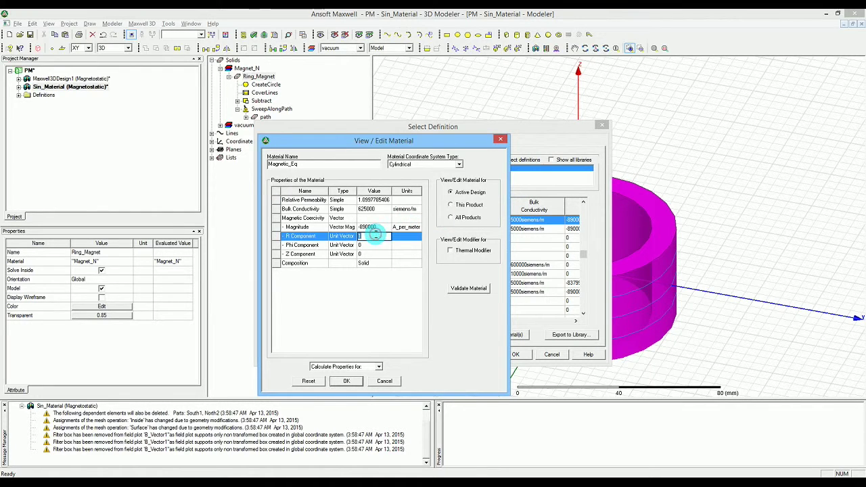
pyautogui.click(291, 241)
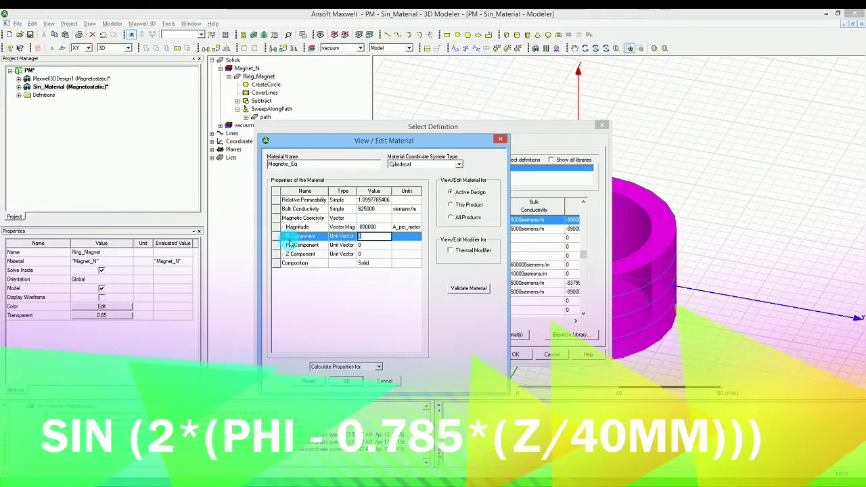
pyautogui.write('sin')
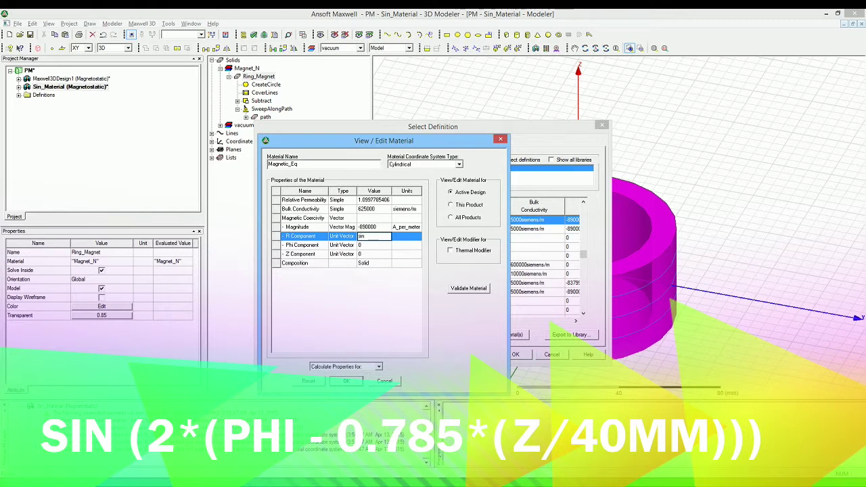
pyautogui.write('(')
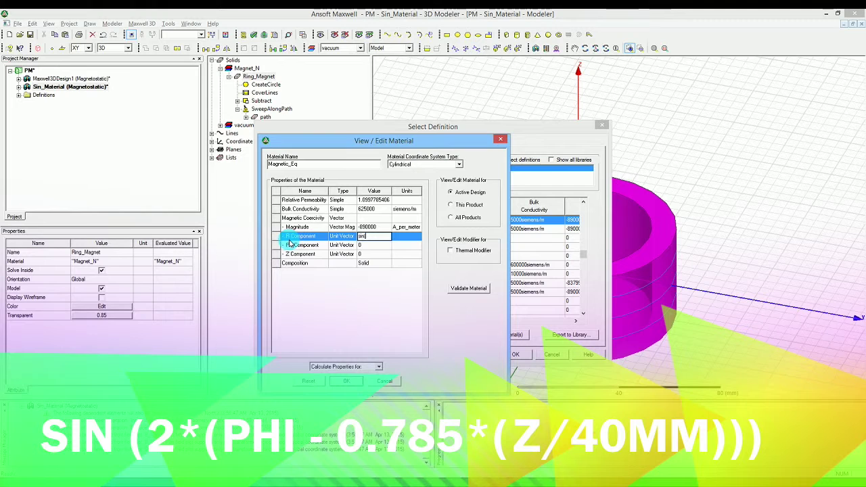
# Continue the R Component expression with '2*(phi-0.785', widen the Value column, dismiss the parenthesis warning.
pyautogui.write('2*')
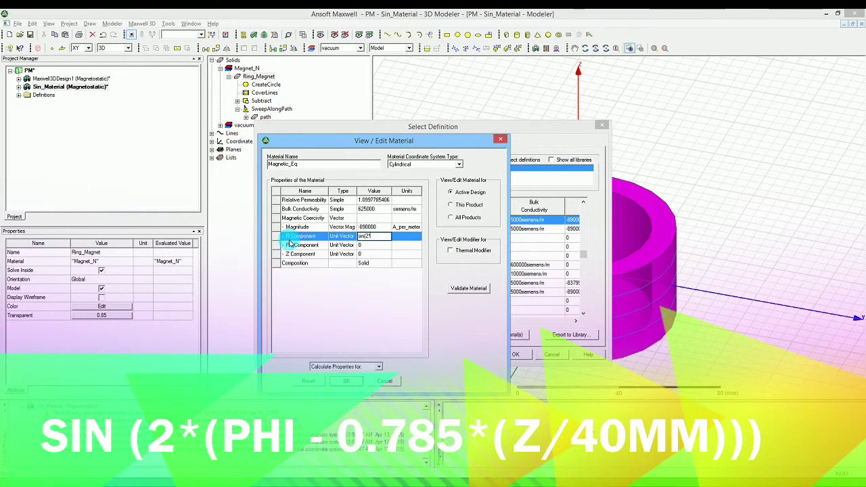
pyautogui.write('(')
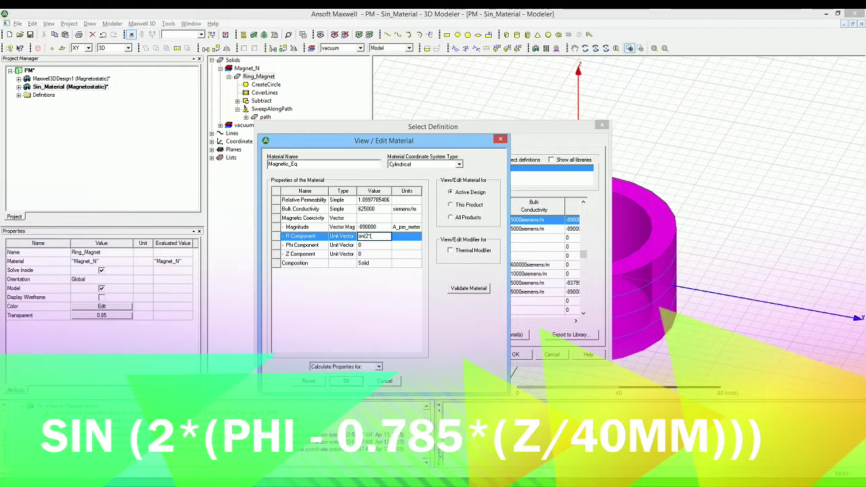
pyautogui.write('phi')
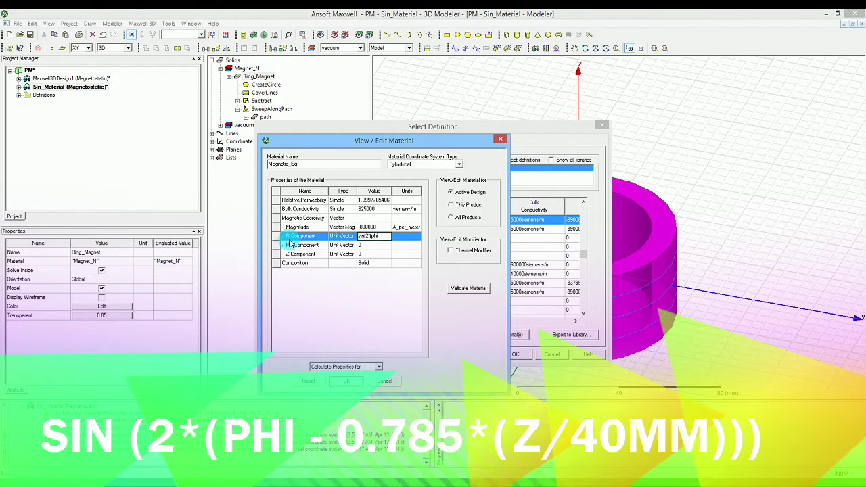
pyautogui.write('-')
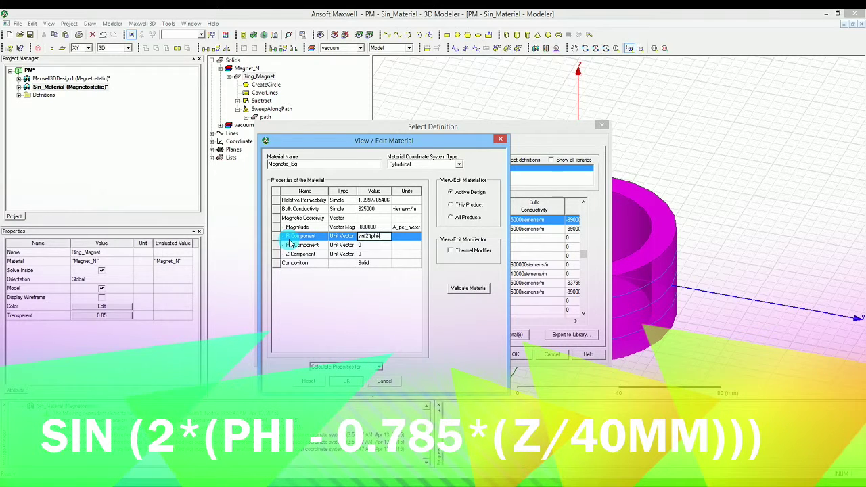
pyautogui.write('0.785')
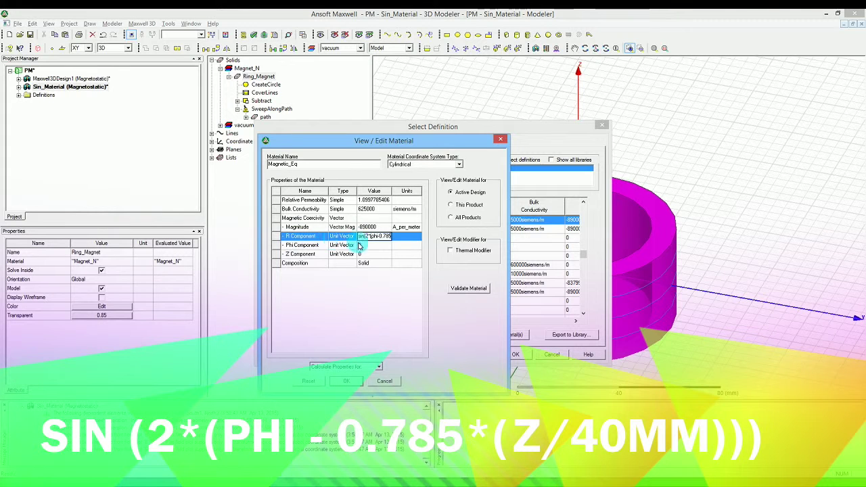
pyautogui.moveTo(392, 193); pyautogui.dragTo(411, 193)
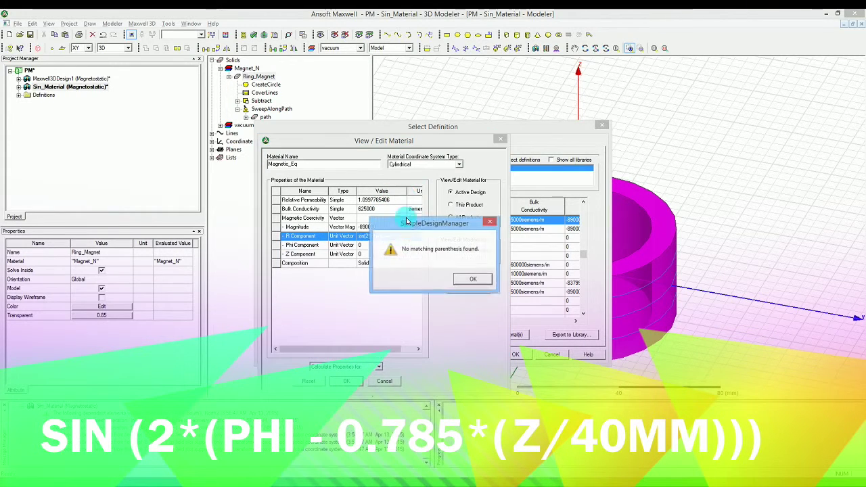
pyautogui.click(475, 277)
# Clear the R Component and retype 'sin(2*phi-0.785*(z/40mm)))'.
pyautogui.write('1')
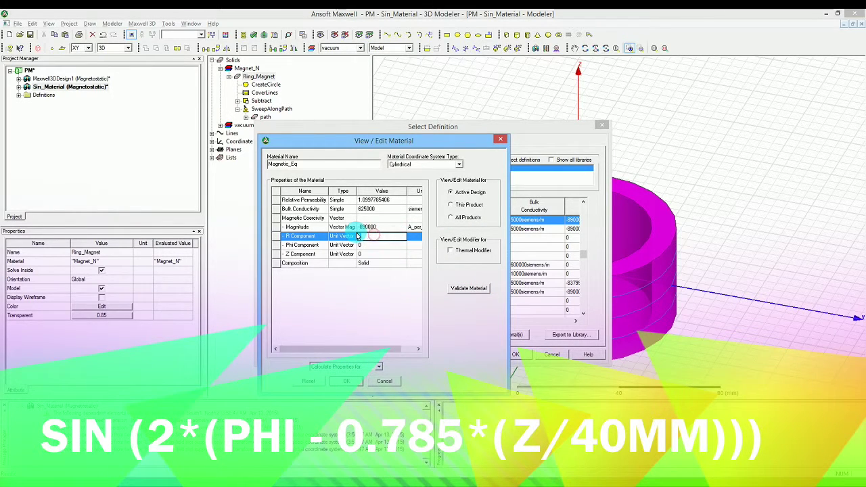
pyautogui.press('BackSpace')
pyautogui.write('sin')
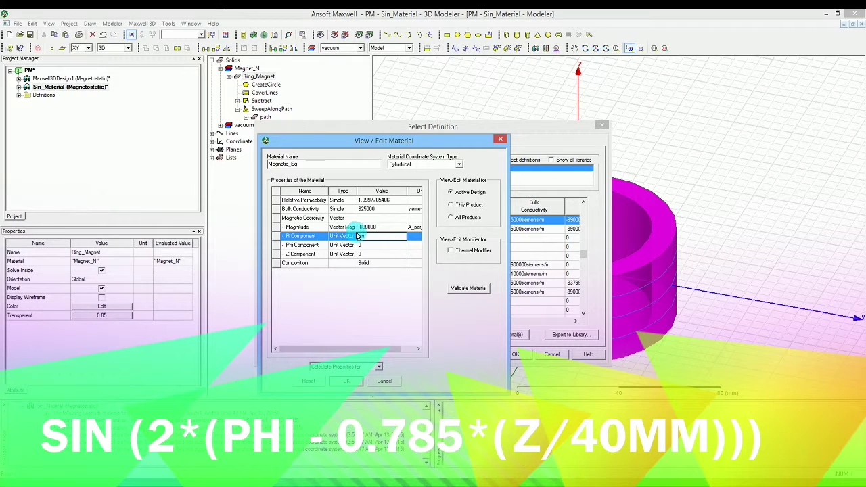
pyautogui.write('(2*')
pyautogui.write('phi')
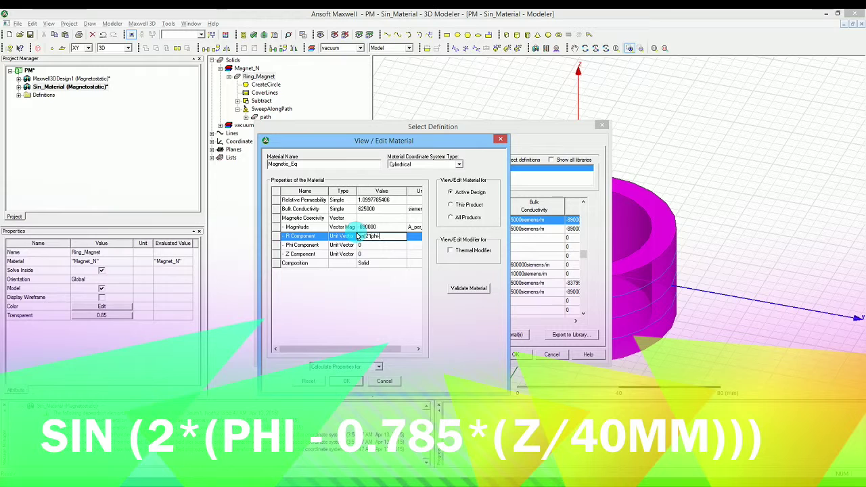
pyautogui.write('-0.78')
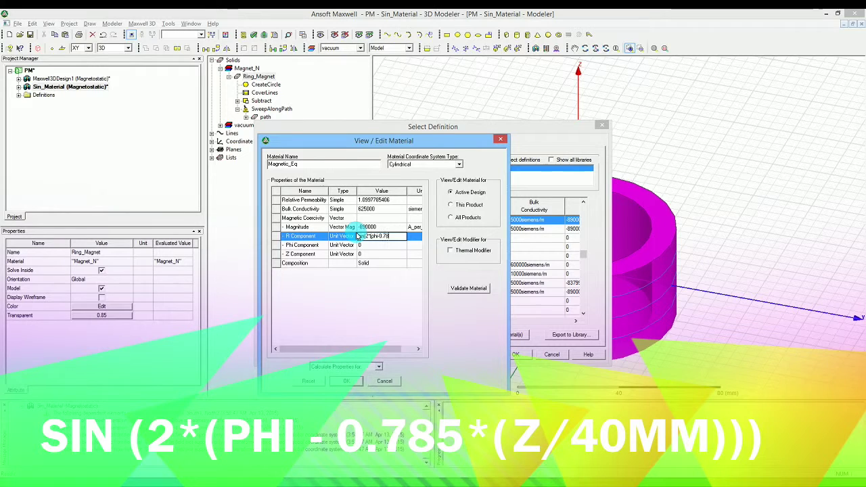
pyautogui.write('5*(z')
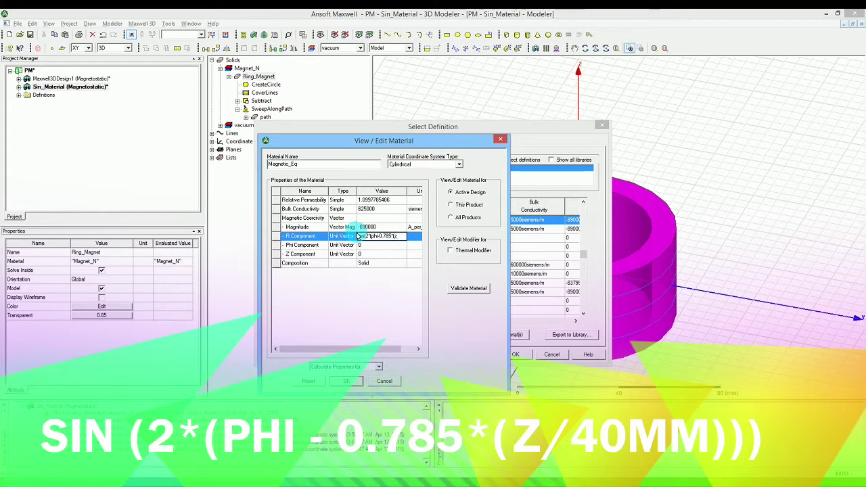
pyautogui.write('/40mm')
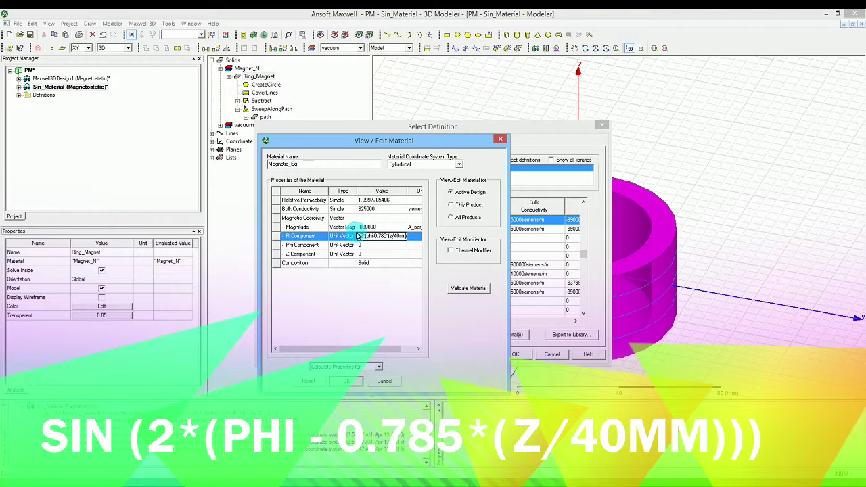
pyautogui.write('))')
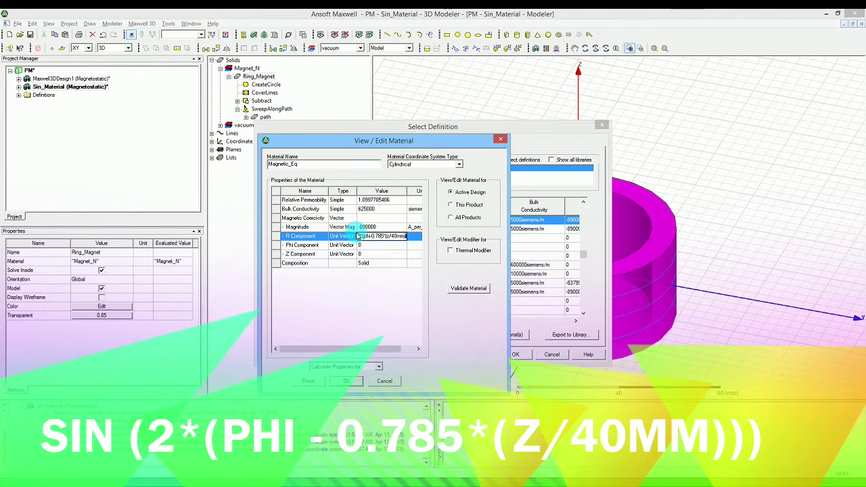
pyautogui.write(')')
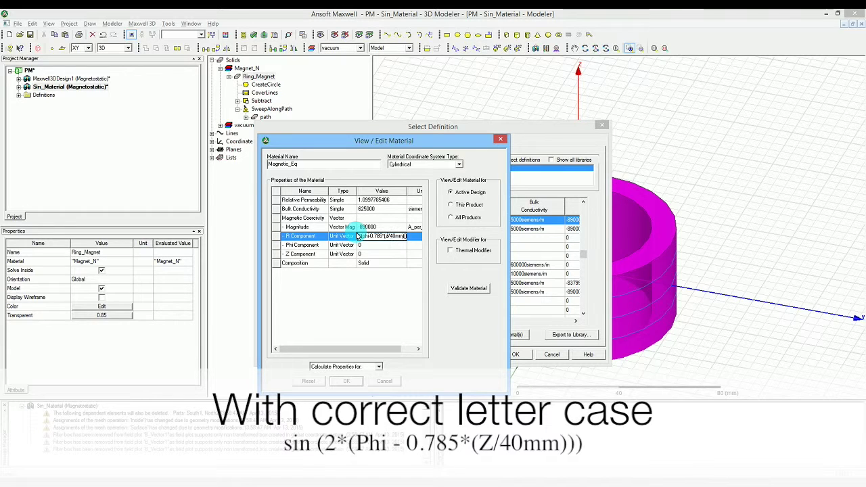
# Correct and commit the R Component as sin(2*(phi-0.785*(z/40mm))).
pyautogui.press('BackSpace')
pyautogui.press('BackSpace')
pyautogui.press('BackSpace')
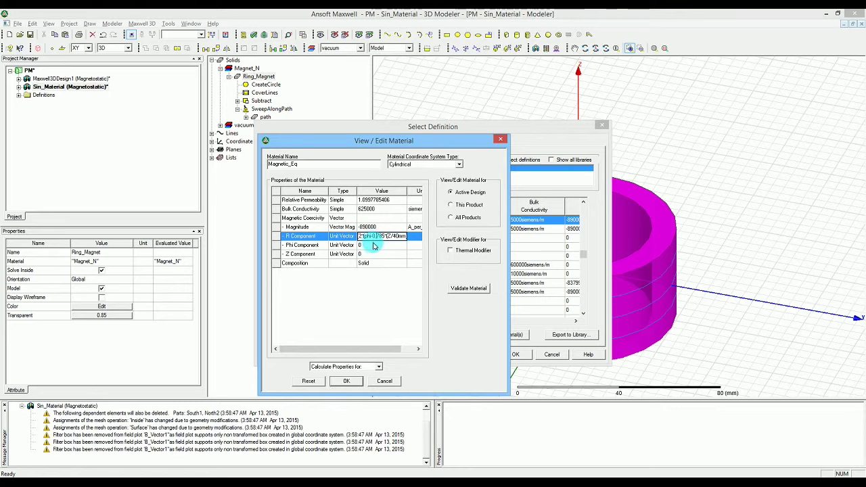
pyautogui.click(373, 245)
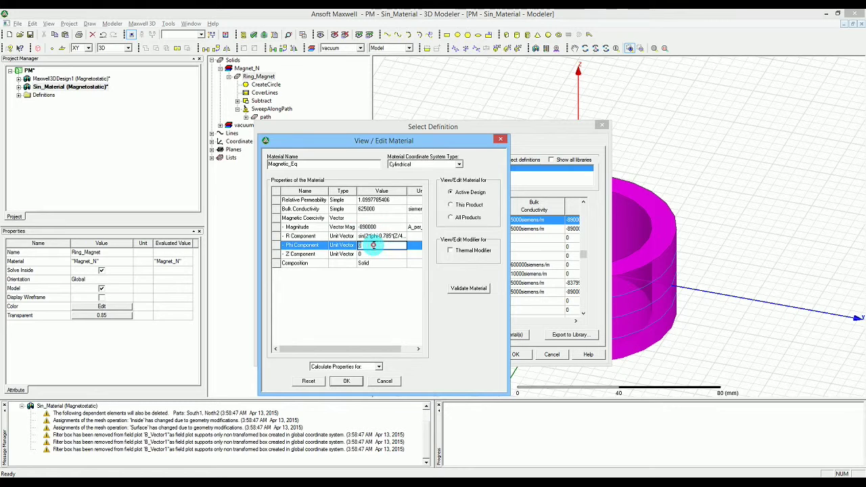
# Validate Magnetic_Eq, close the editor, and assign Magnetic_Eq to Ring_Magnet.
pyautogui.click(459, 288)
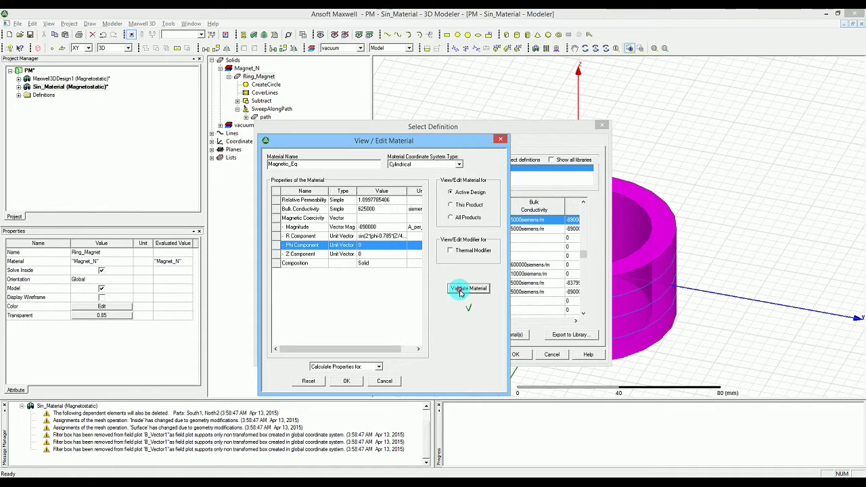
pyautogui.click(345, 380)
pyautogui.click(528, 340)
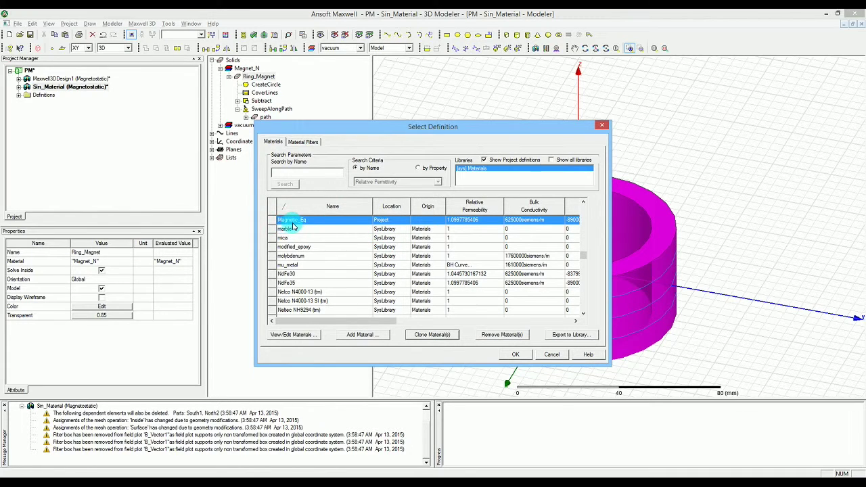
pyautogui.click(515, 355)
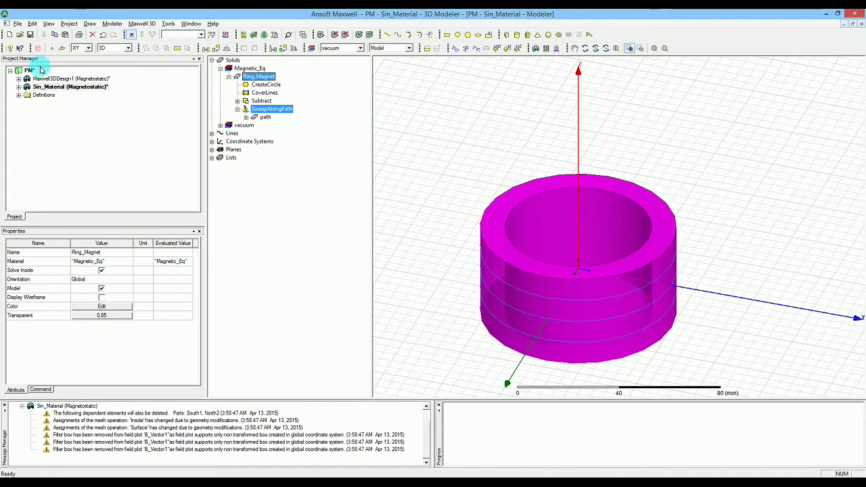
# Review Sin_Material's Surface mesh operation and the Analysis Setup1 solution settings.
pyautogui.click(19, 88)
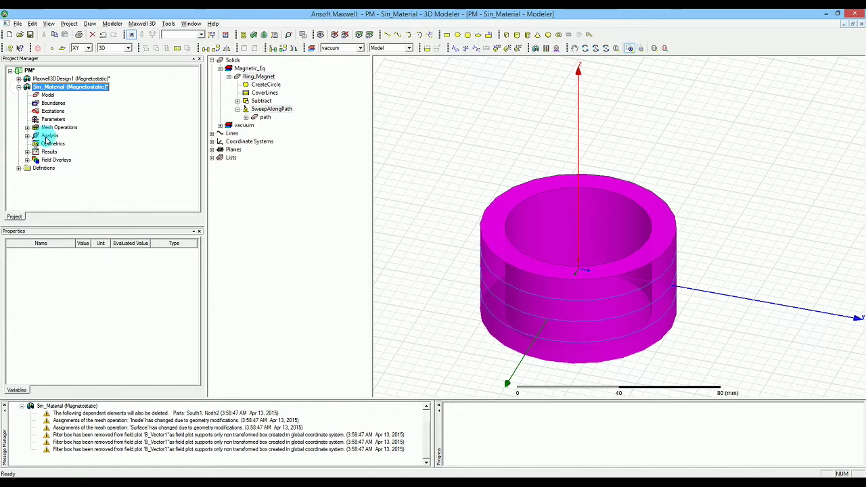
pyautogui.doubleClick(38, 129)
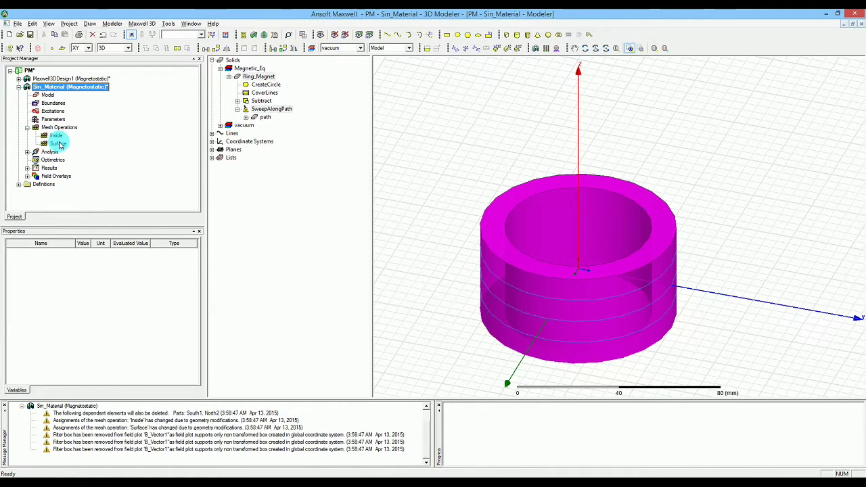
pyautogui.click(57, 142)
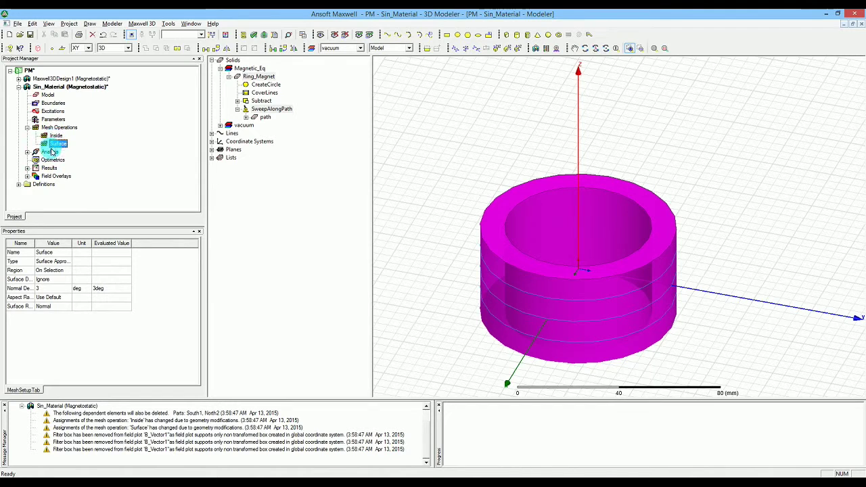
pyautogui.click(25, 152)
pyautogui.click(27, 152)
pyautogui.click(54, 160)
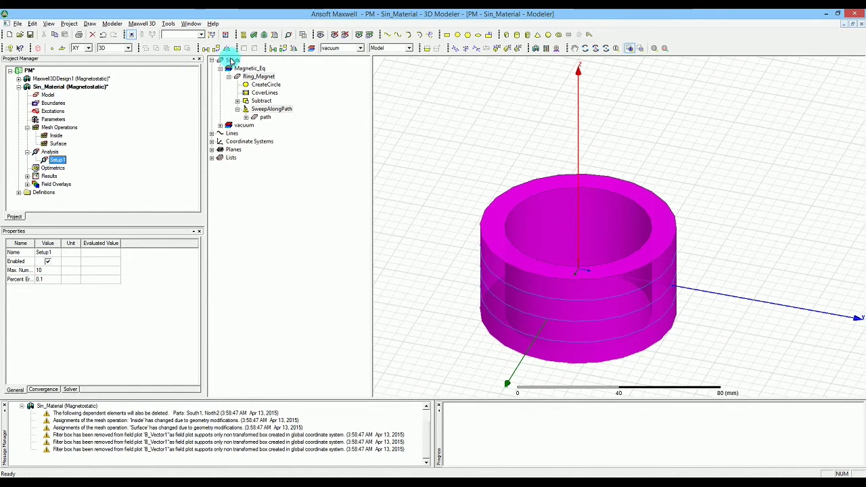
# Validate the Sin_Material design and solve all analysis setups.
pyautogui.click(252, 34)
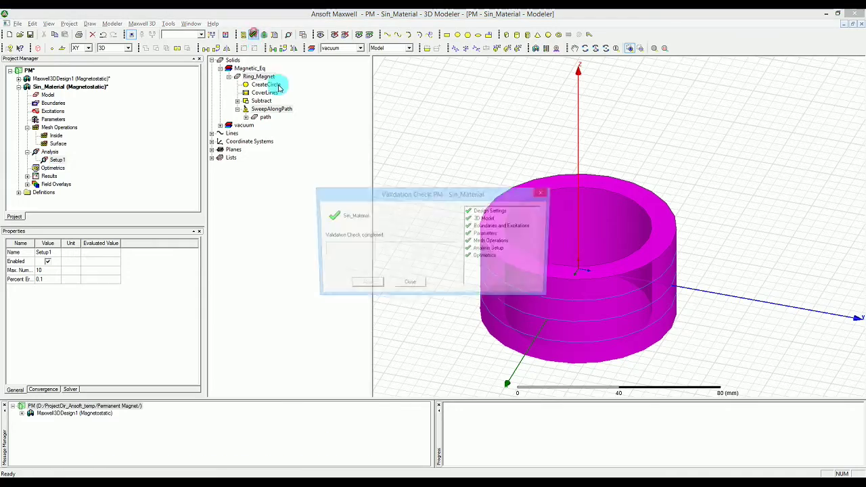
pyautogui.click(412, 282)
pyautogui.click(263, 35)
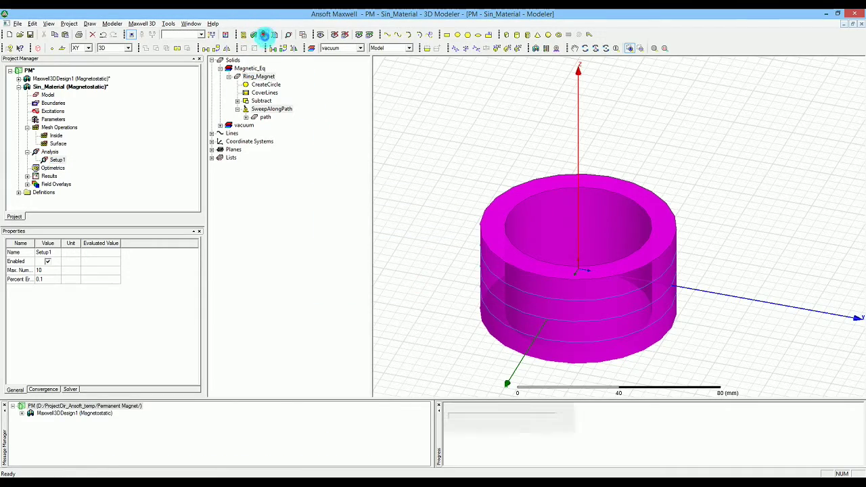